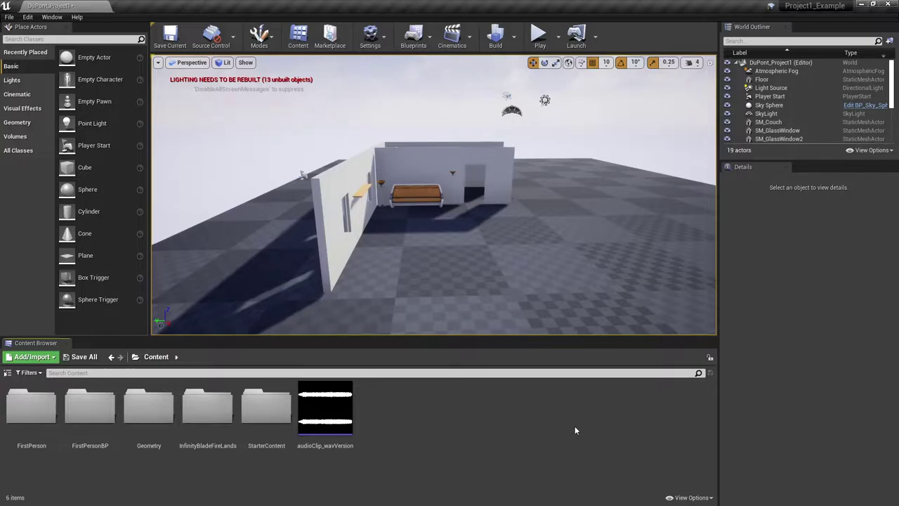
# - Create a sound cue from audioClip_wavVersion with the default name and place it on the floor in front of the couch wall
pyautogui.rightClick(335, 427)
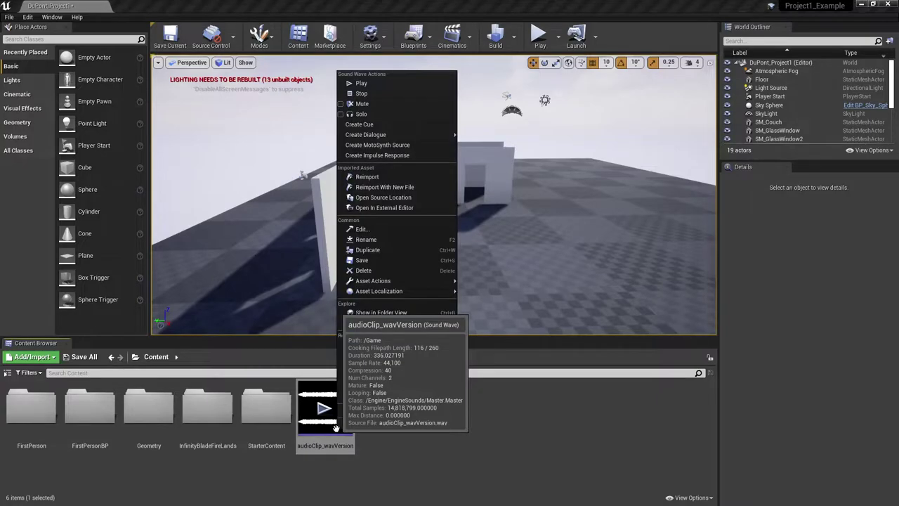
pyautogui.click(393, 127)
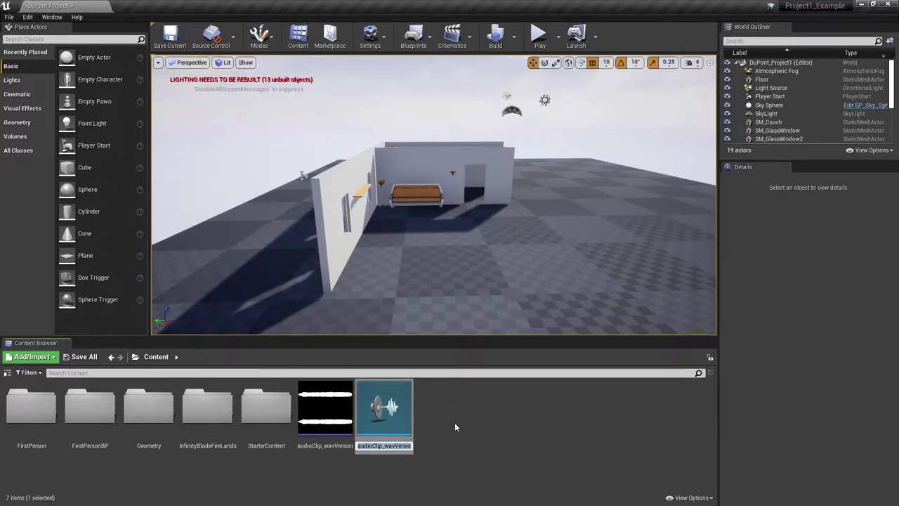
pyautogui.press('Return')
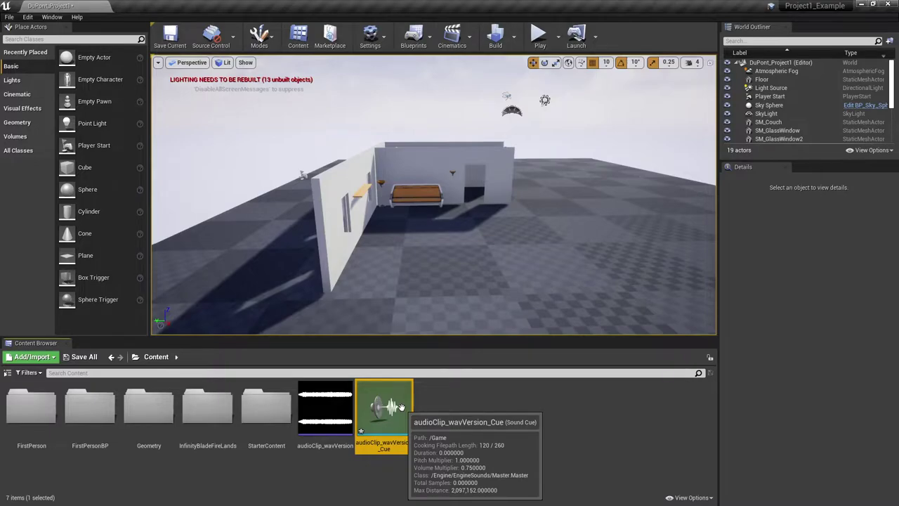
pyautogui.moveTo(400, 408); pyautogui.dragTo(453, 211)
pyautogui.click(484, 265)
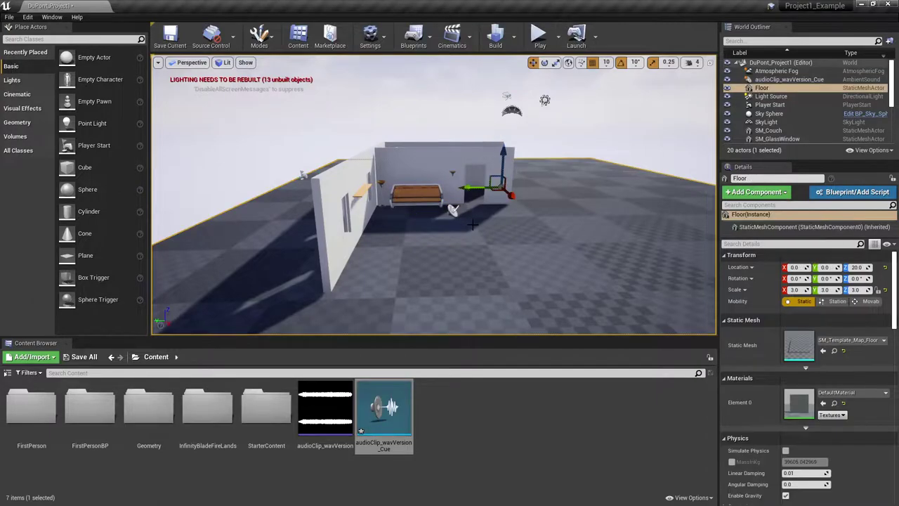
# - Play-test the level, walking through the room and around the floor to listen to the sound, and end the test
pyautogui.click(538, 40)
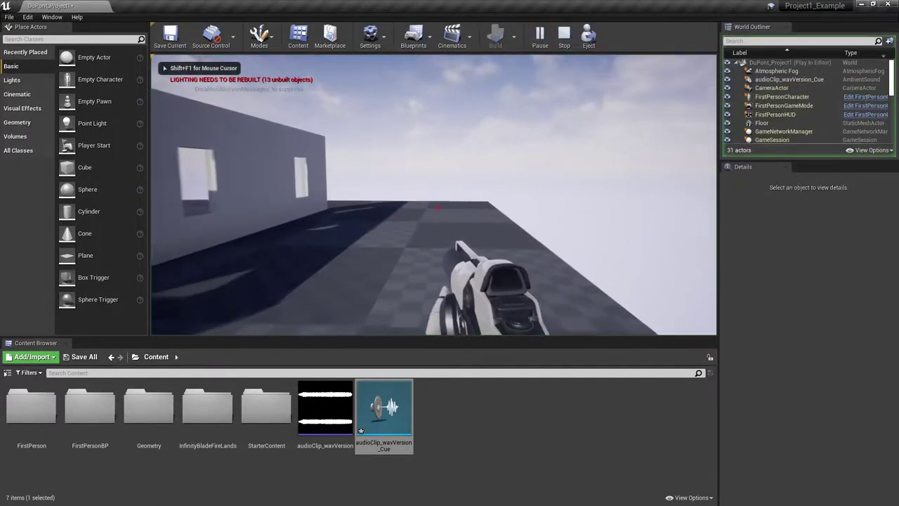
pyautogui.press('w')
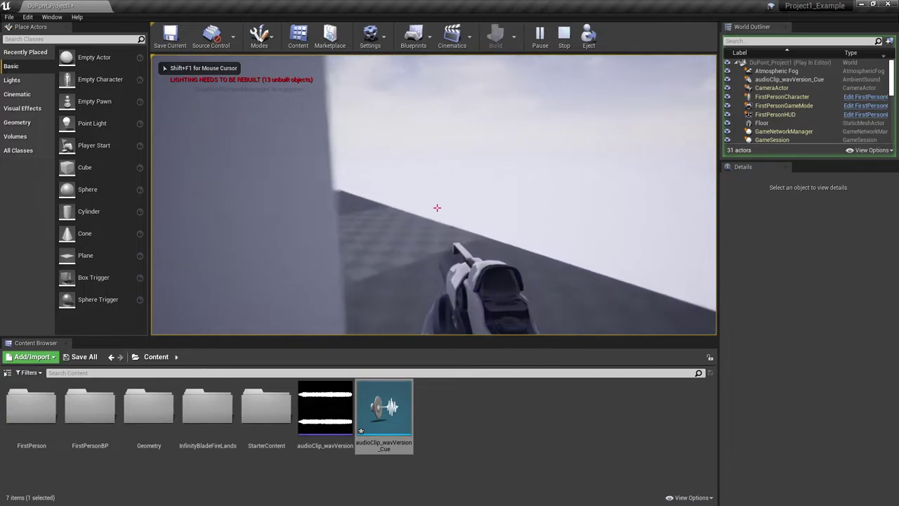
pyautogui.moveTo(437, 208)
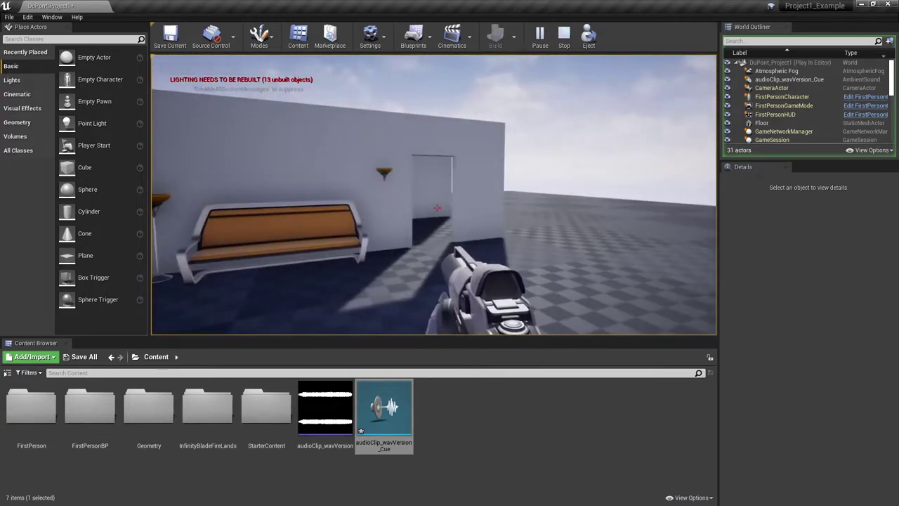
pyautogui.press('w')
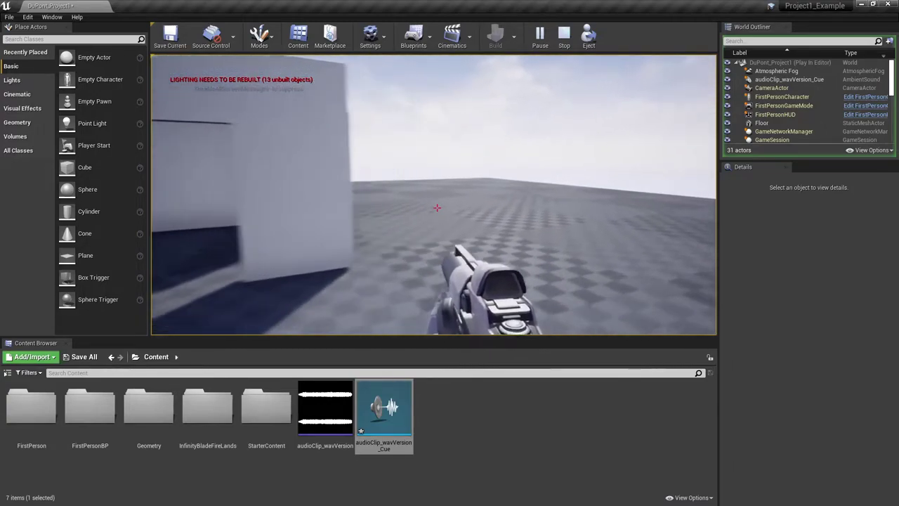
pyautogui.press('w')
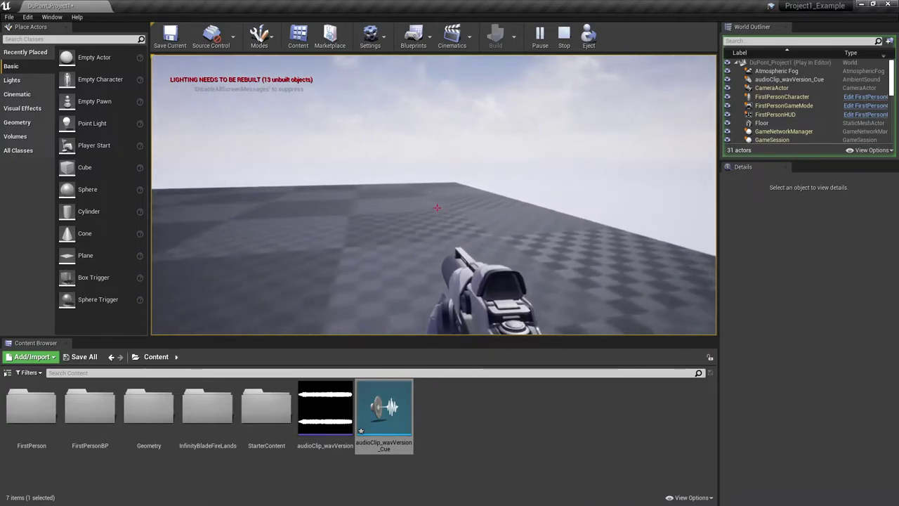
pyautogui.press('w')
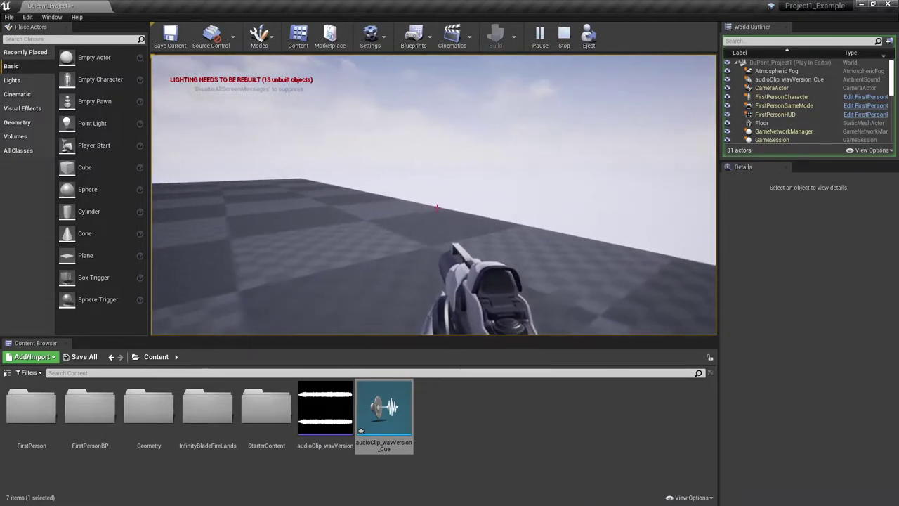
pyautogui.press('w')
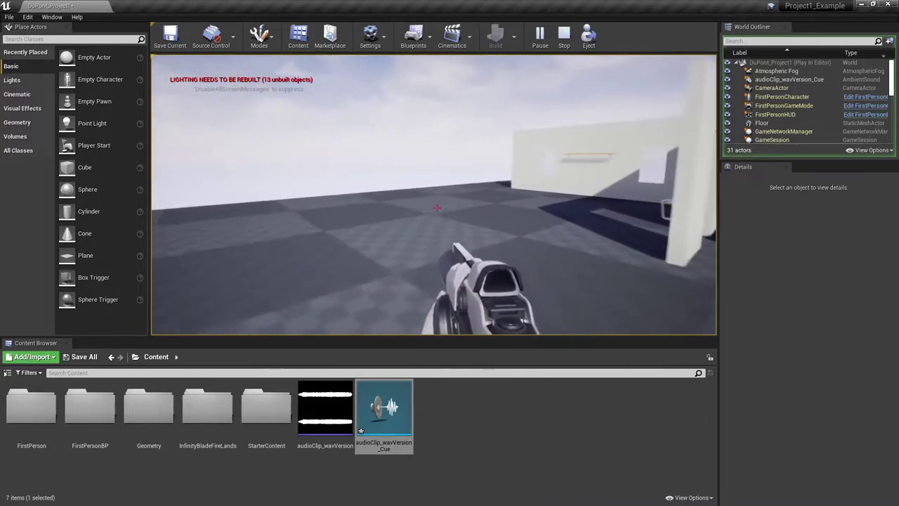
pyautogui.press('w')
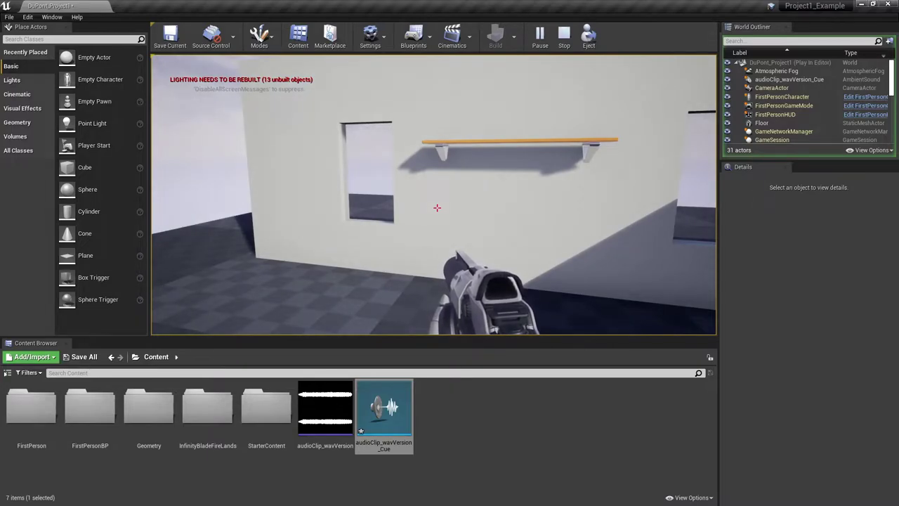
pyautogui.press('Escape')
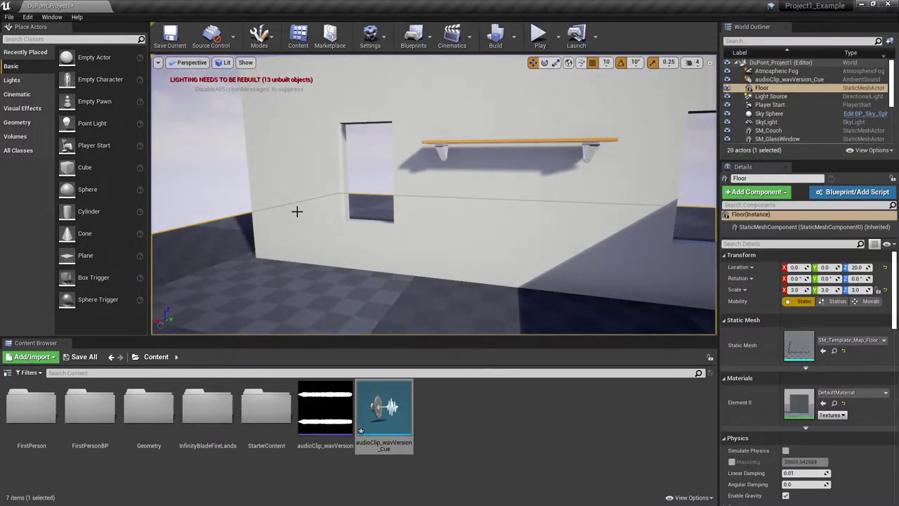
# - Select the audioClip_wavVersion_Cue ambient sound in the level and enable Override Attenuation for it
pyautogui.scroll(-8, 298, 212)
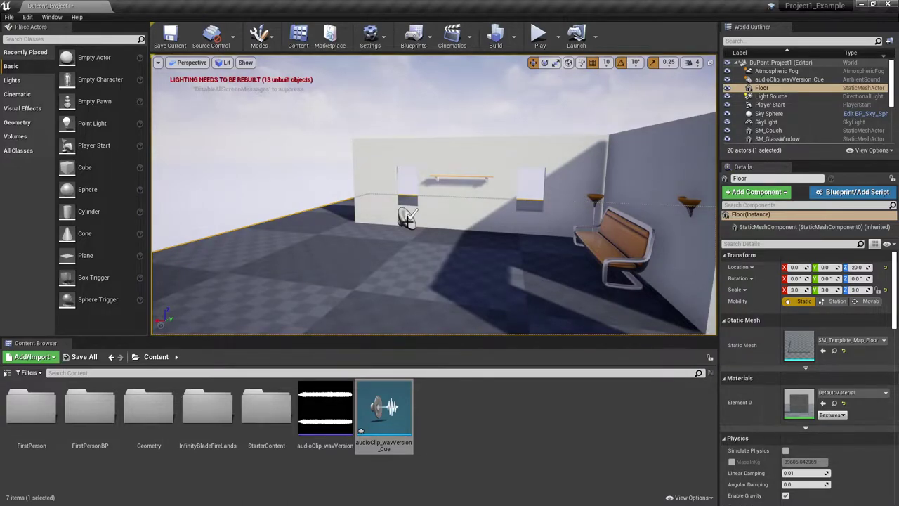
pyautogui.click(406, 218)
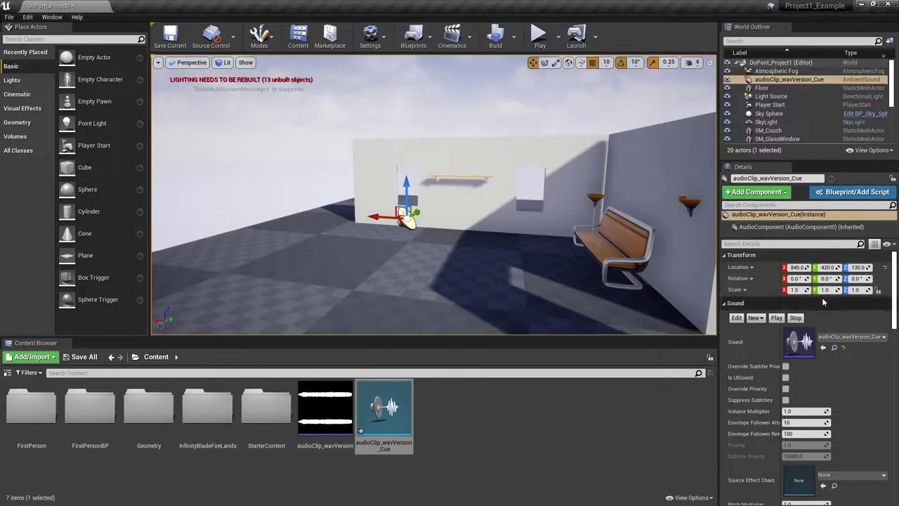
pyautogui.scroll(-5, 825, 302)
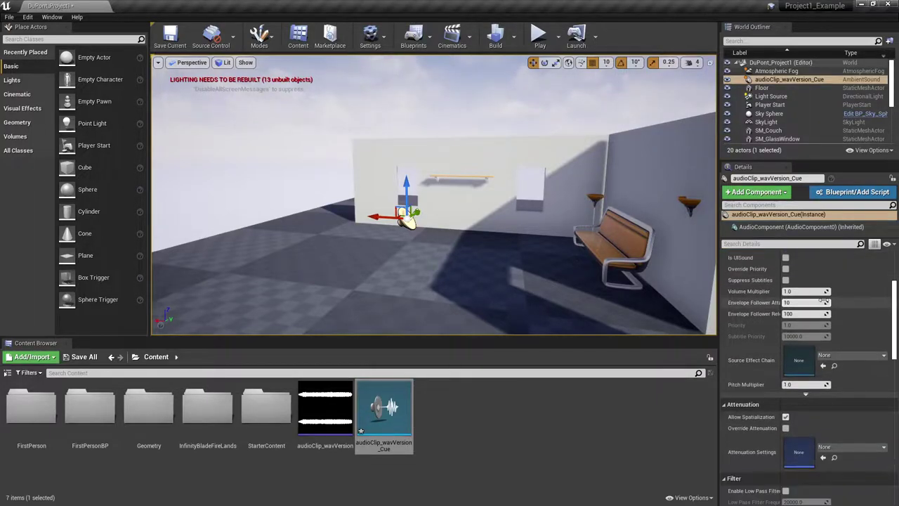
pyautogui.click(787, 428)
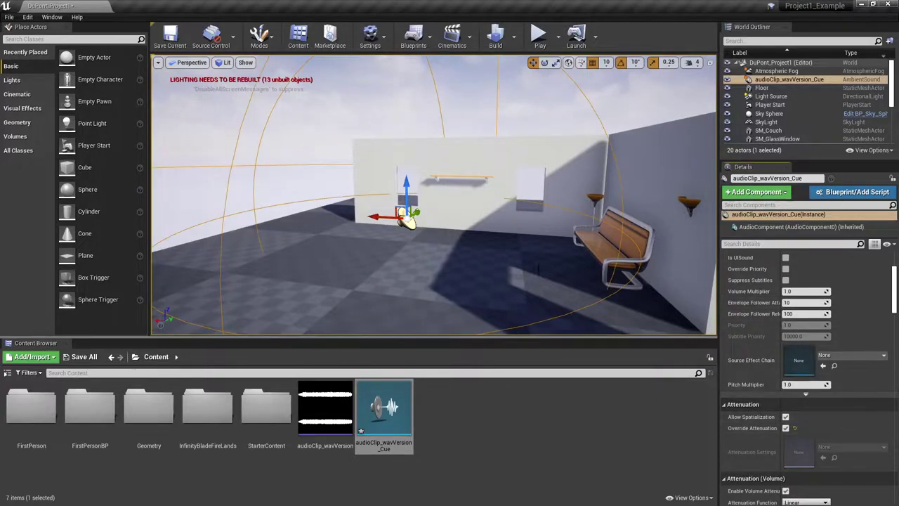
# - Reduce the ambient sound's attenuation falloff distance to about 4.57
pyautogui.scroll(-10, 536, 269)
pyautogui.scroll(-6, 536, 269)
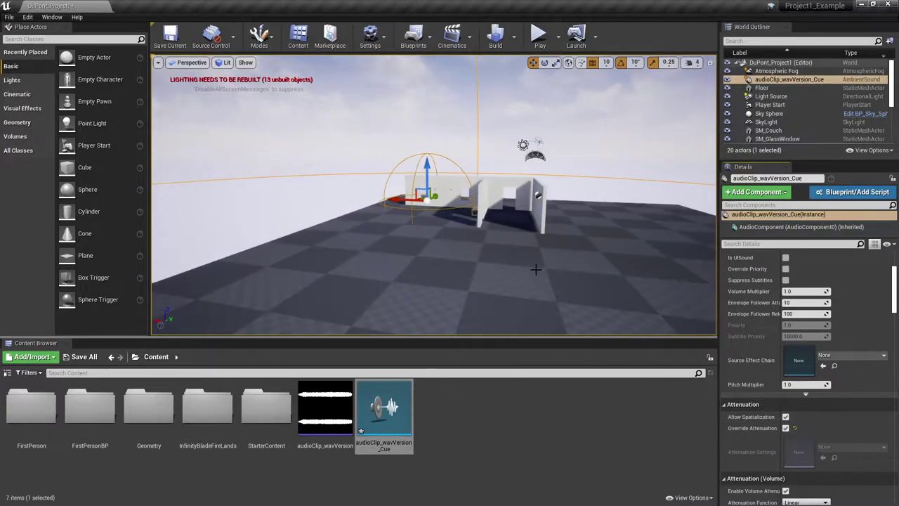
pyautogui.moveTo(536, 269); pyautogui.dragTo(527, 243, button='right')
pyautogui.scroll(-1, 771, 351)
pyautogui.scroll(-3, 771, 352)
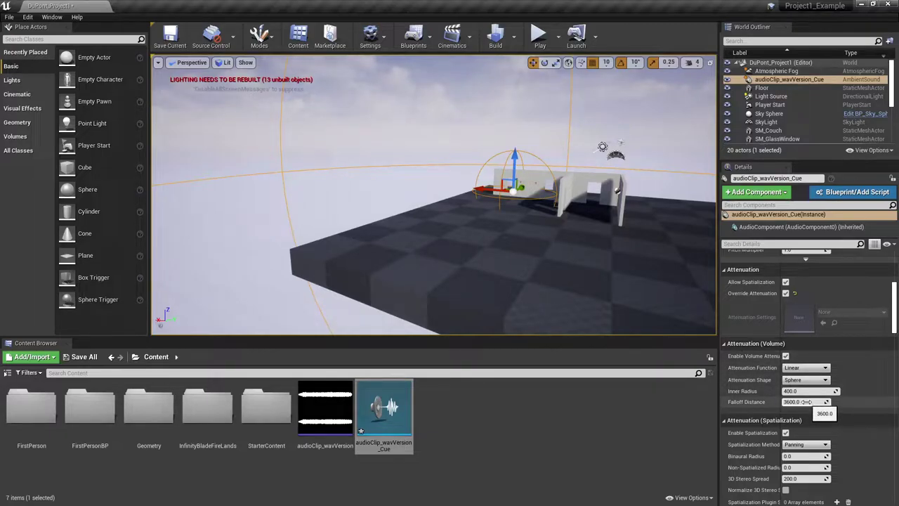
pyautogui.moveTo(807, 401); pyautogui.dragTo(749, 402)
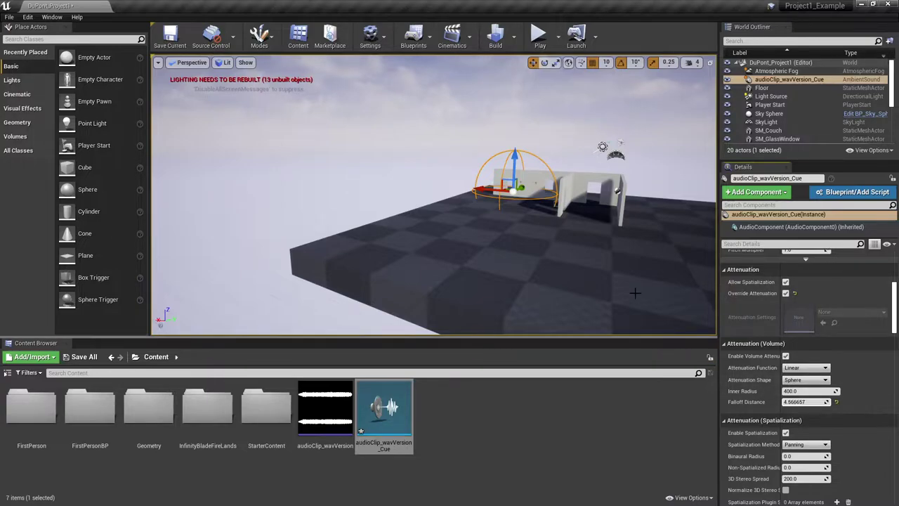
# - Change the attenuation shape to Box with extents of about X 413, Y 287, Z 138, and raise the sound above the floor
pyautogui.press('w')
pyautogui.moveTo(564, 267)
pyautogui.mouseDown(button='right')
pyautogui.moveTo(543, 246)
pyautogui.moveTo(577, 287)
pyautogui.moveTo(559, 264)
pyautogui.mouseUp(button='right')
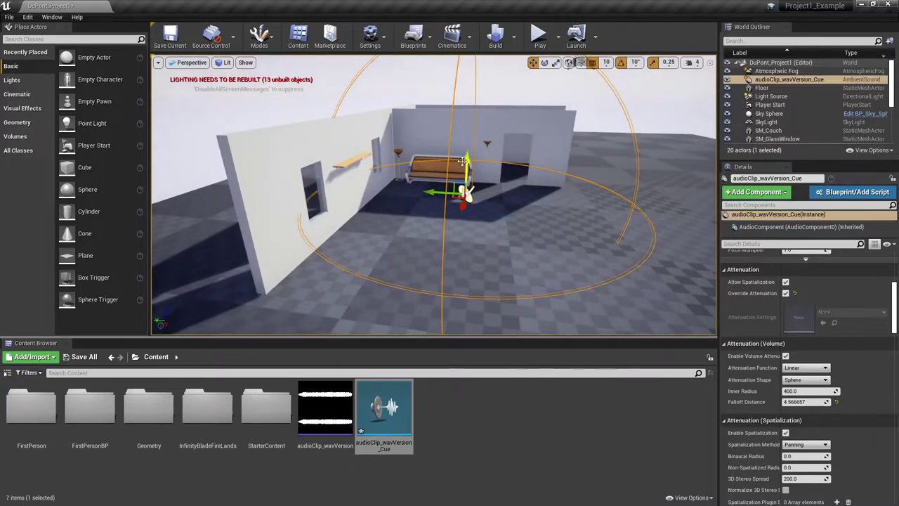
pyautogui.click(806, 380)
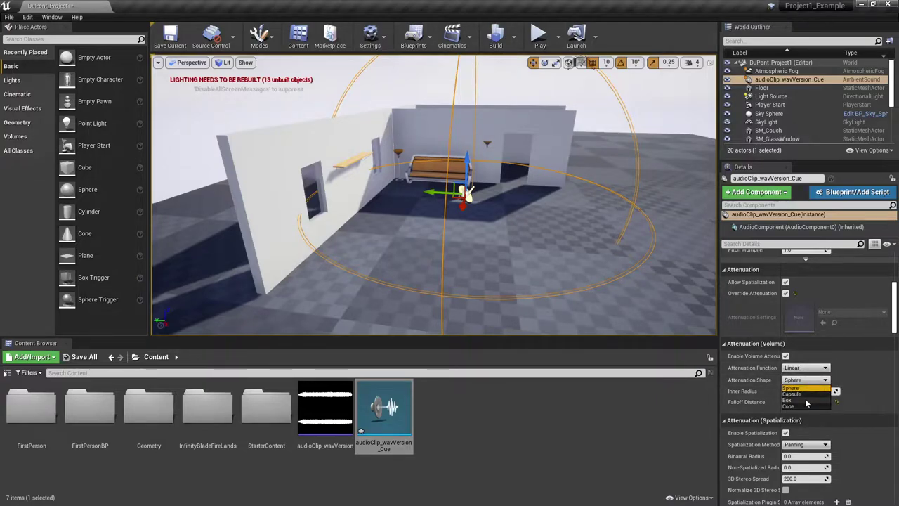
pyautogui.click(806, 401)
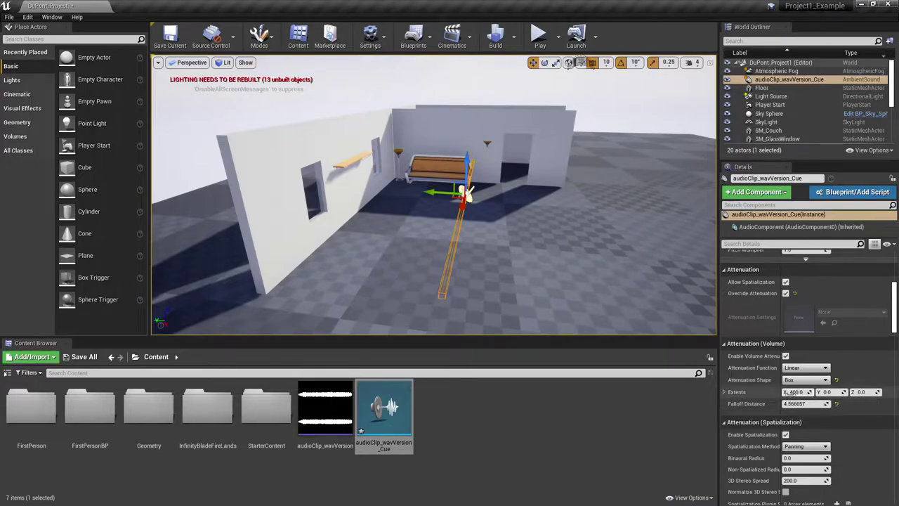
pyautogui.moveTo(794, 393); pyautogui.dragTo(867, 391)
pyautogui.moveTo(467, 168); pyautogui.dragTo(466, 144)
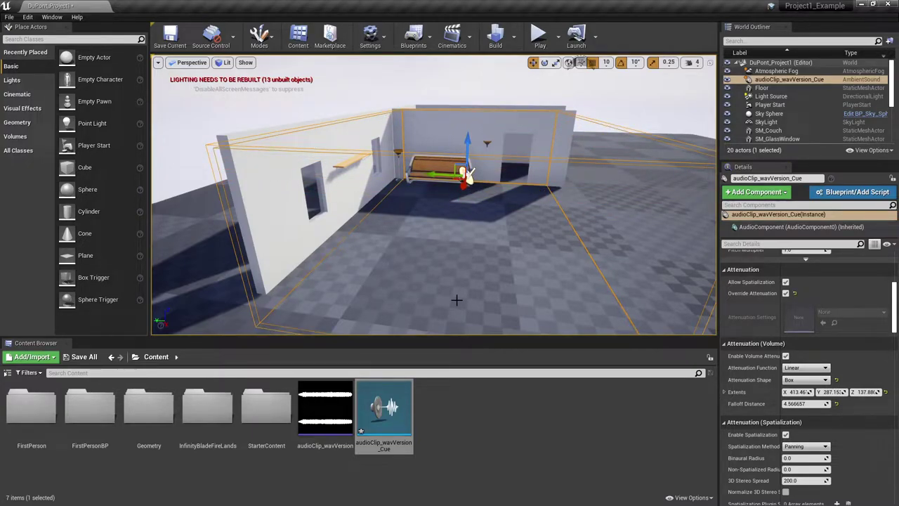
# - Open audioClip_wavVersion_Cue for editing in an enlarged window and spread the Wave Player and Output nodes apart
pyautogui.moveTo(405, 410)
pyautogui.moveTo(382, 391)
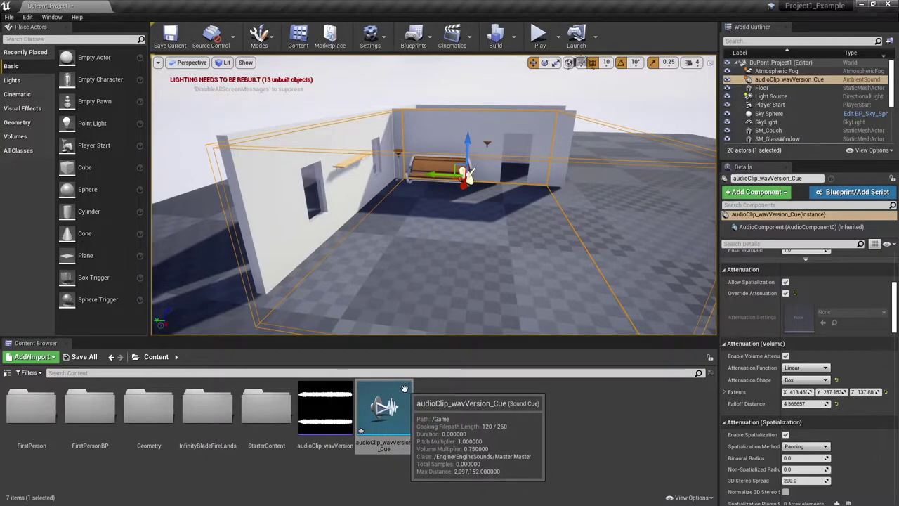
pyautogui.doubleClick(410, 398)
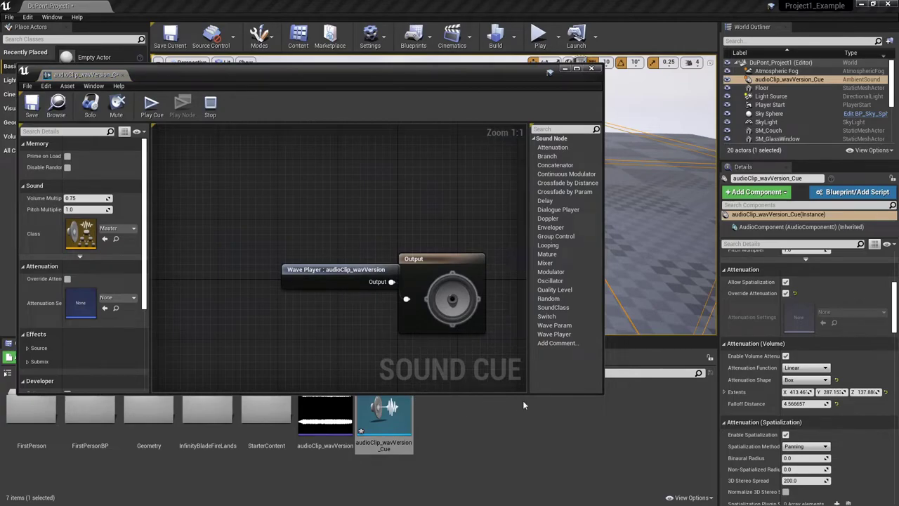
pyautogui.moveTo(603, 393); pyautogui.dragTo(718, 455)
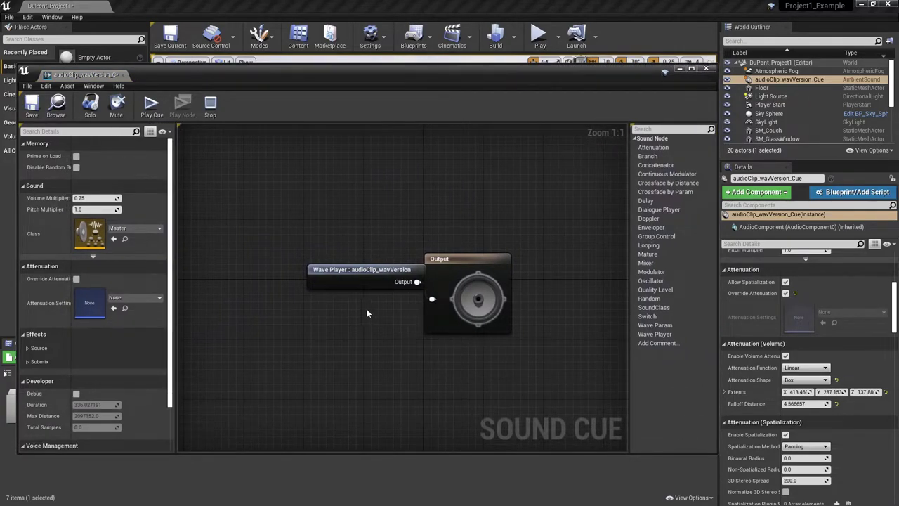
pyautogui.moveTo(360, 275); pyautogui.dragTo(259, 242)
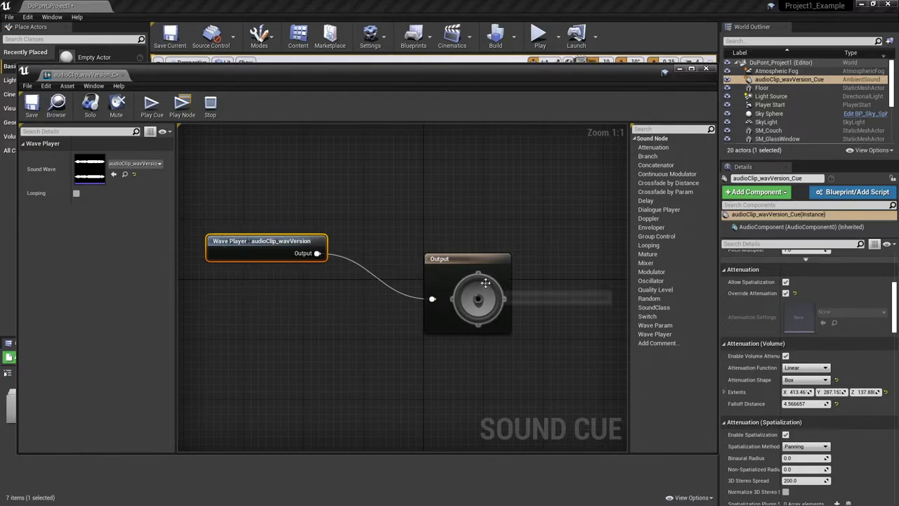
pyautogui.moveTo(485, 261); pyautogui.dragTo(571, 229)
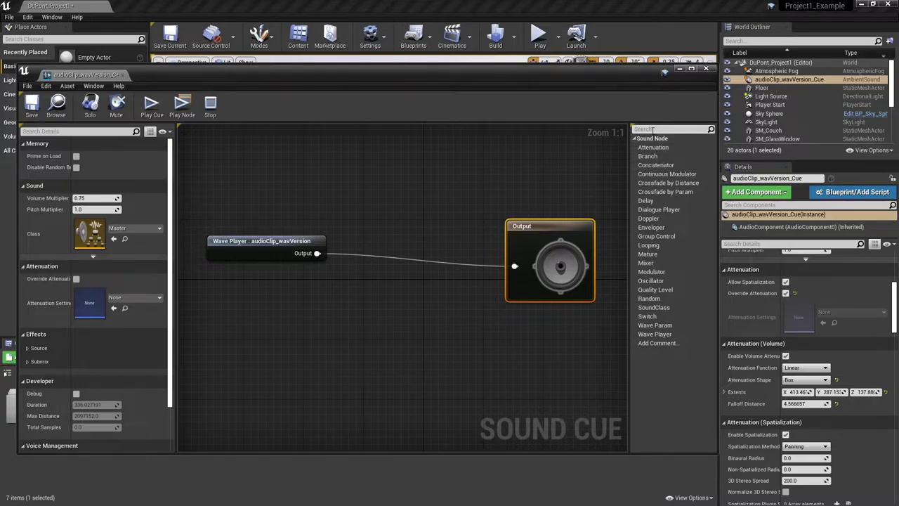
# - Add a Looping node to the sound cue graph and place it between the Wave Player and Output nodes
pyautogui.rightClick(403, 288)
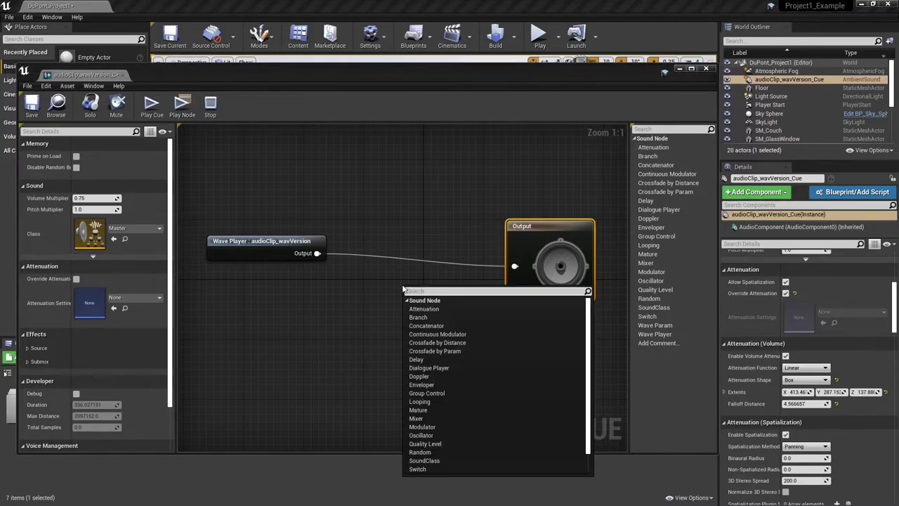
pyautogui.write('loo')
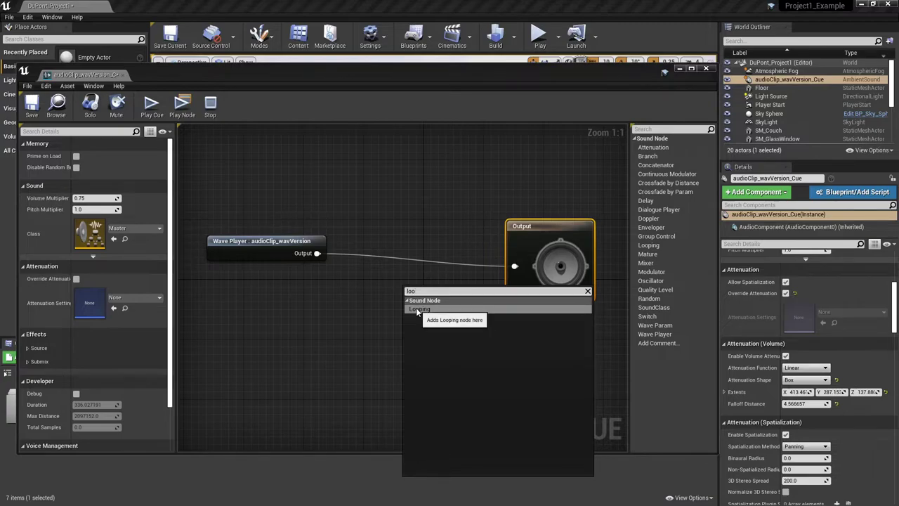
pyautogui.click(417, 310)
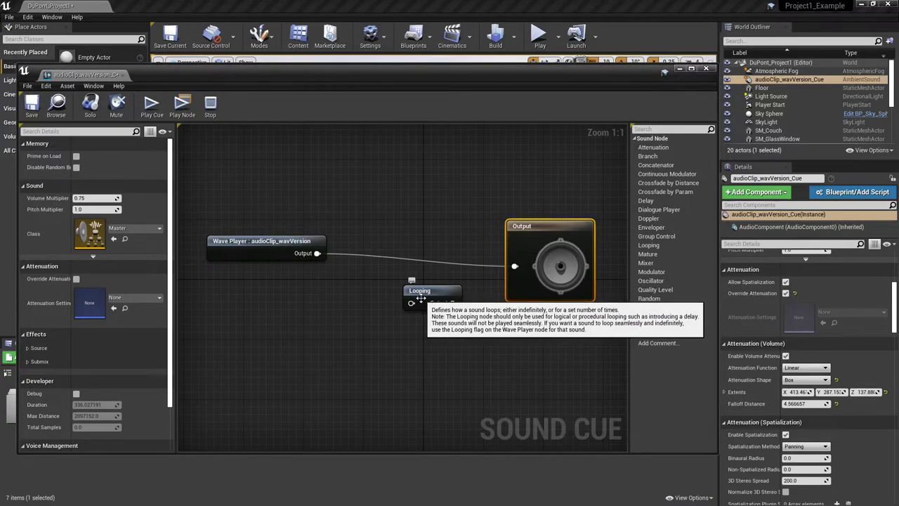
pyautogui.moveTo(424, 296); pyautogui.dragTo(393, 285)
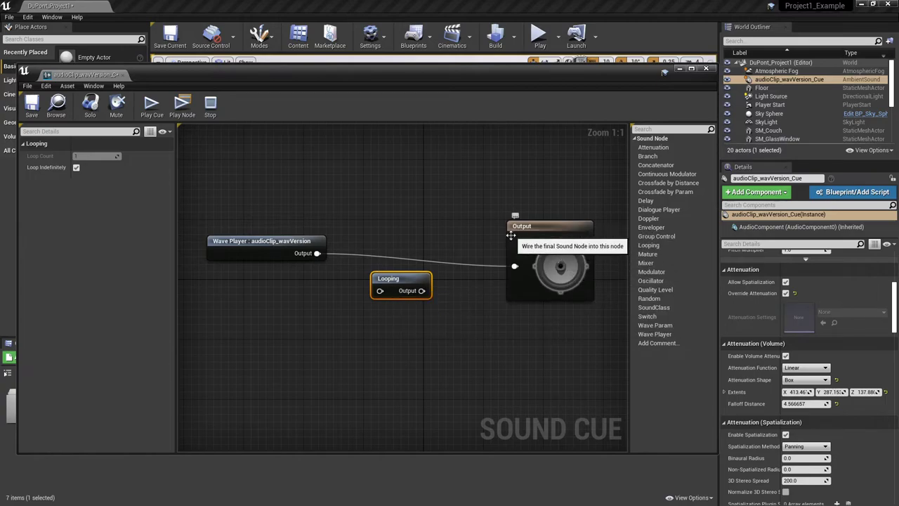
# - Break the direct link from the Wave Player to the Output node and rewire the connection through the Looping node
pyautogui.rightClick(316, 255)
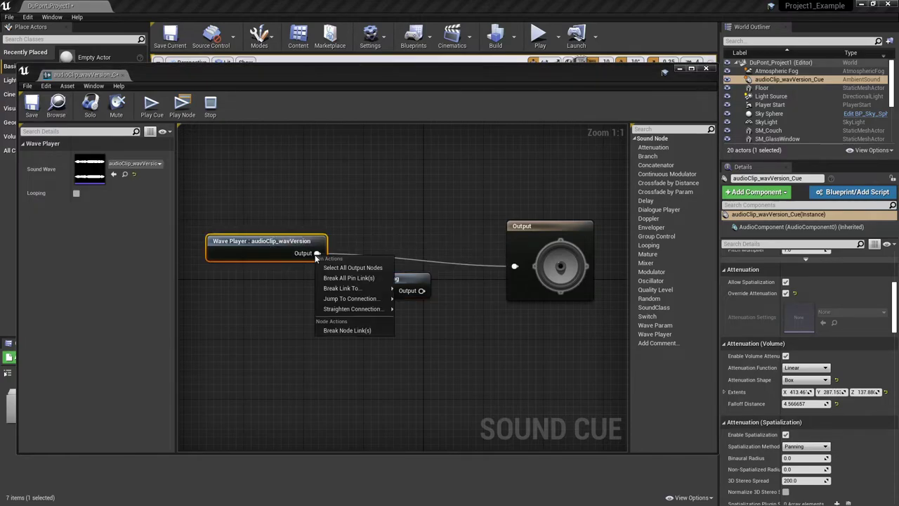
pyautogui.moveTo(380, 289)
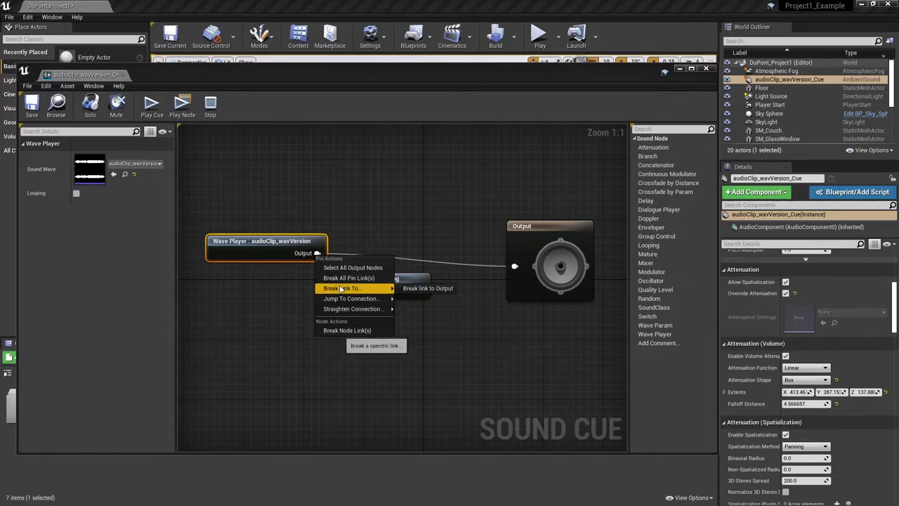
pyautogui.click(414, 289)
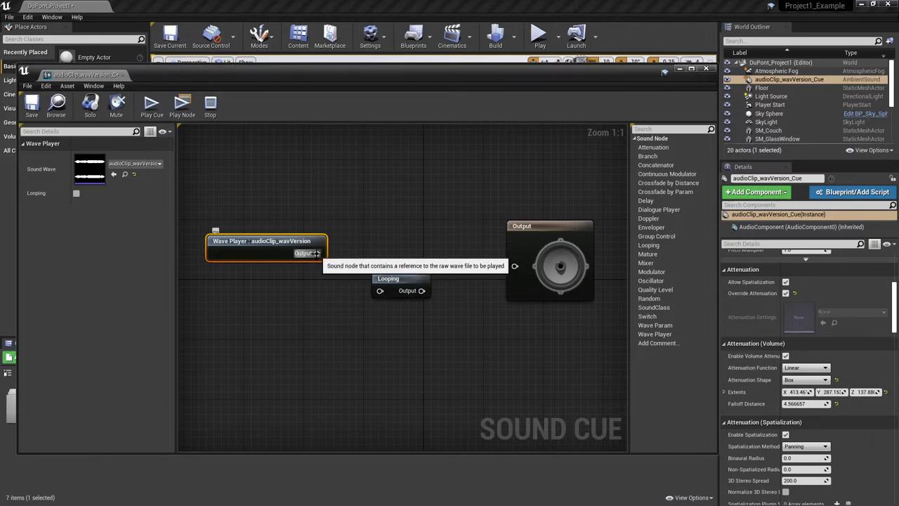
pyautogui.moveTo(317, 254); pyautogui.dragTo(513, 267)
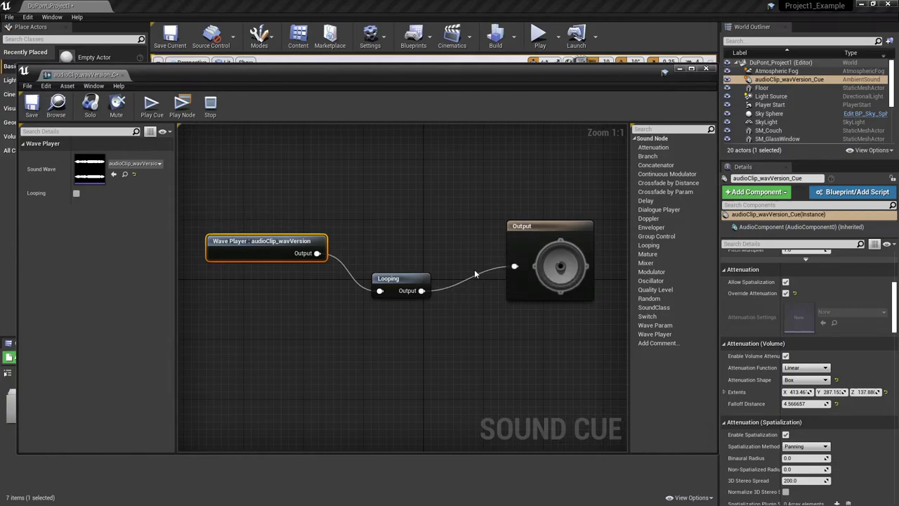
# - Check the Looping node's Loop Indefinitely setting, and save and close the sound cue
pyautogui.click(388, 278)
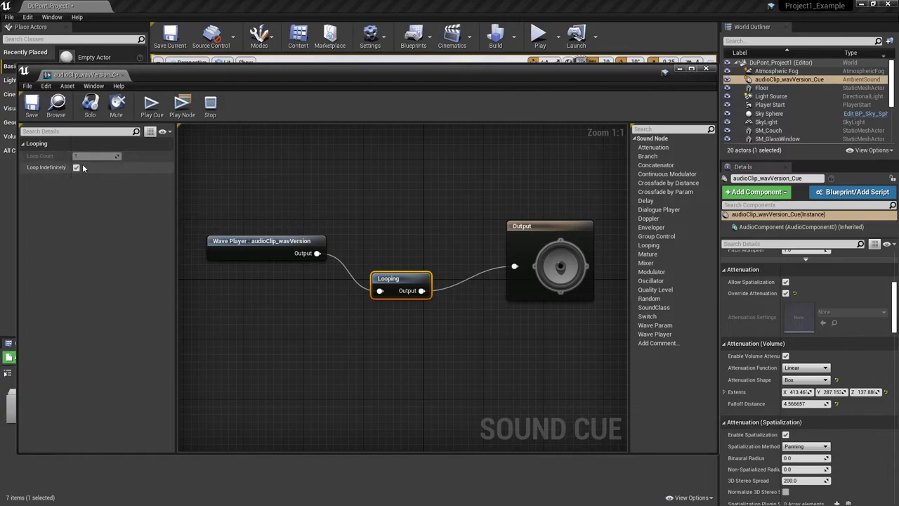
pyautogui.click(31, 107)
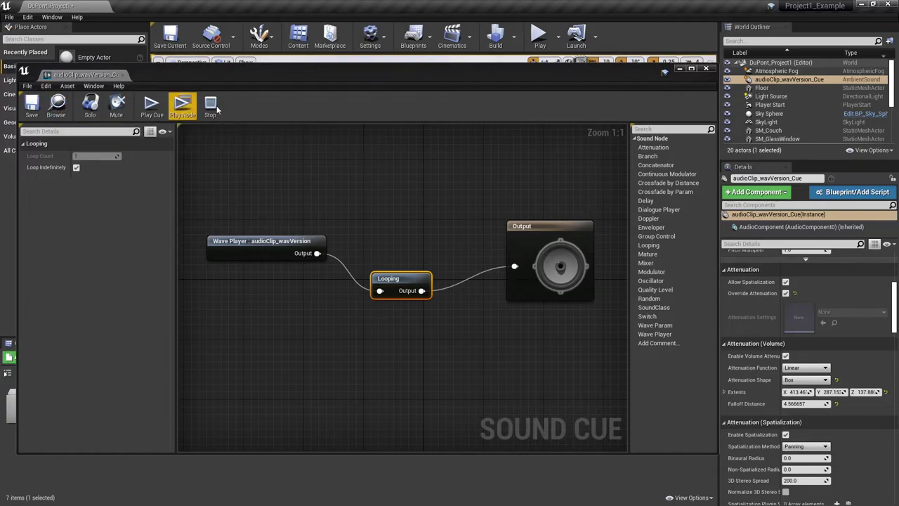
pyautogui.click(707, 69)
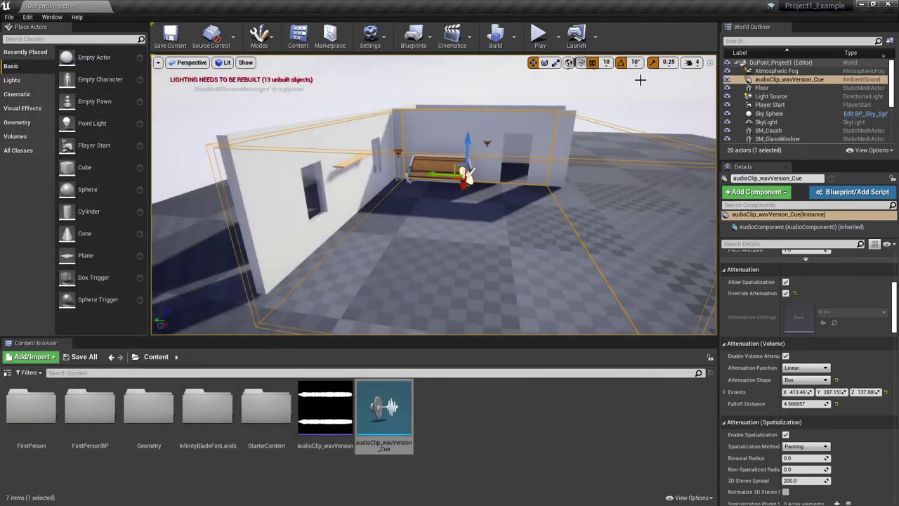
# - Play the level and walk into, out of and back into the room to test the looping sound and its box attenuation
pyautogui.click(539, 37)
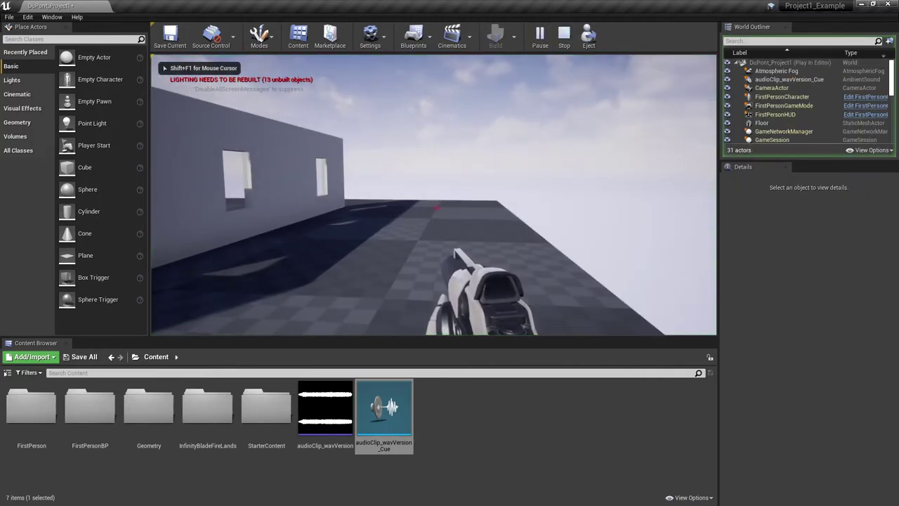
pyautogui.press('w')
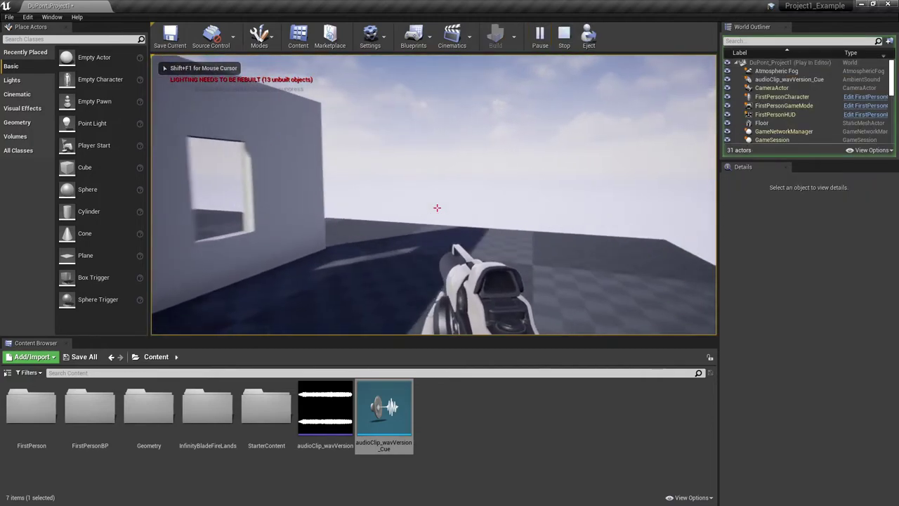
pyautogui.press('w')
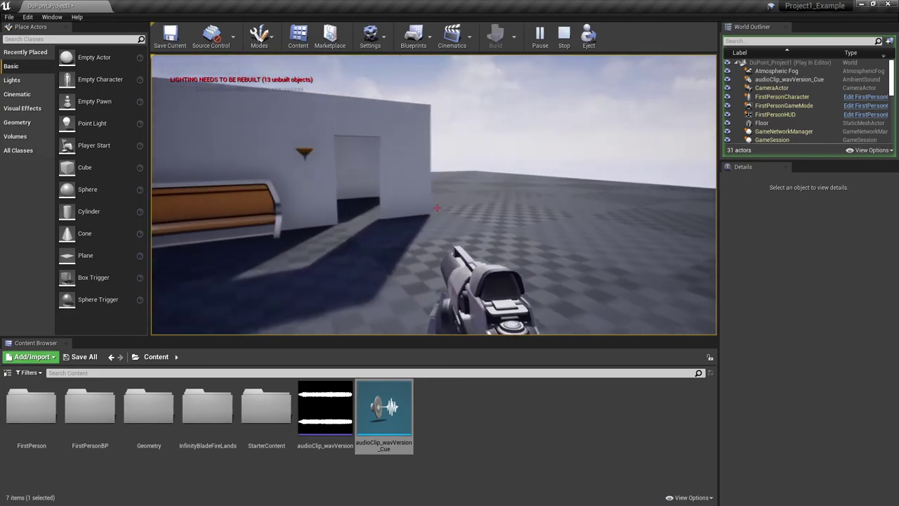
pyautogui.press('w')
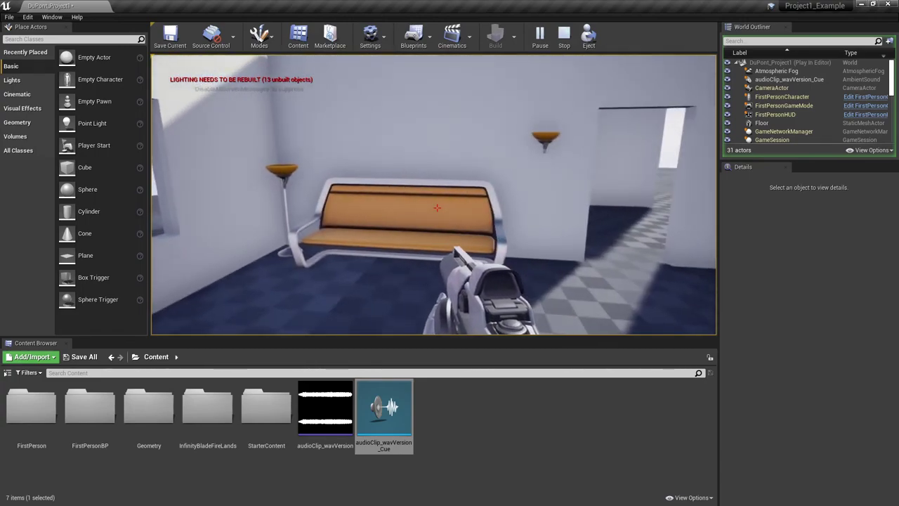
pyautogui.press('d')
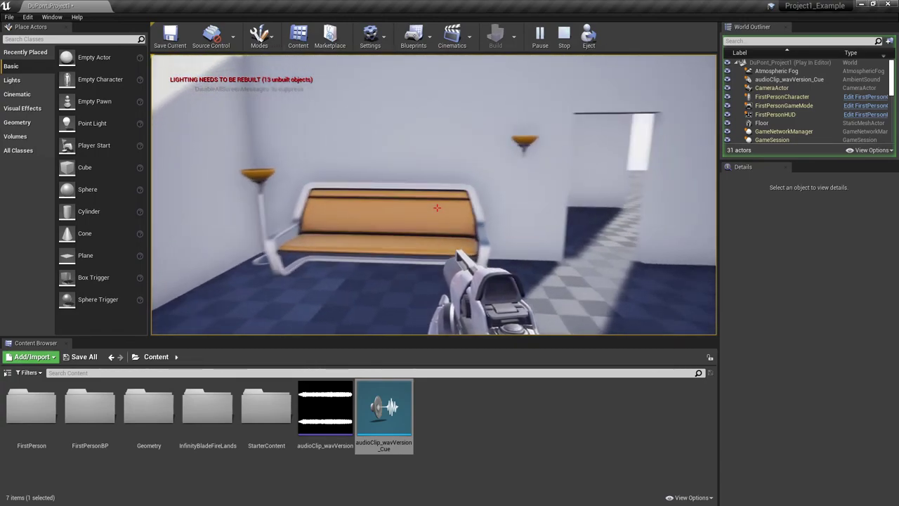
pyautogui.press('d')
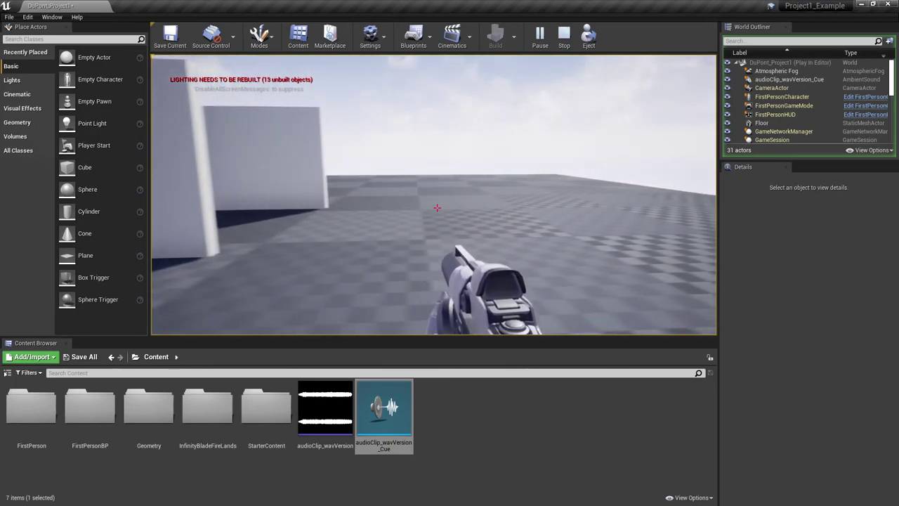
pyautogui.press('w')
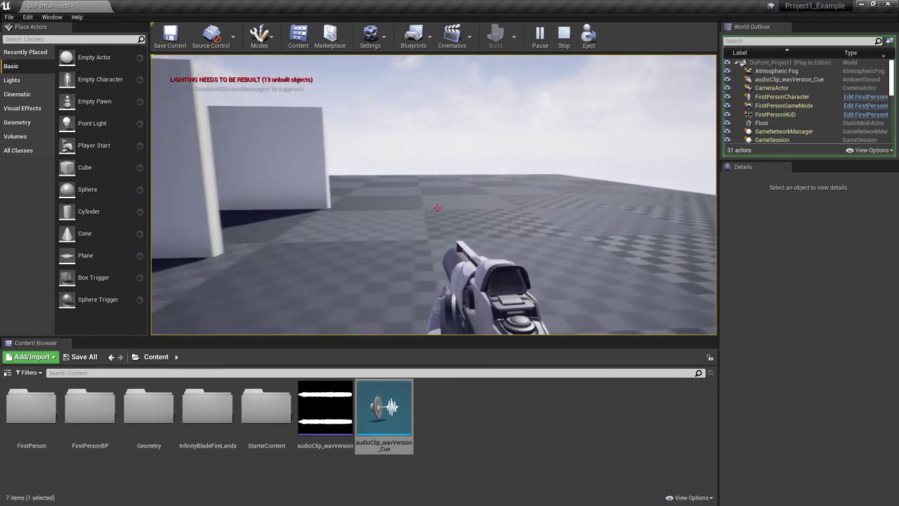
pyautogui.press('a')
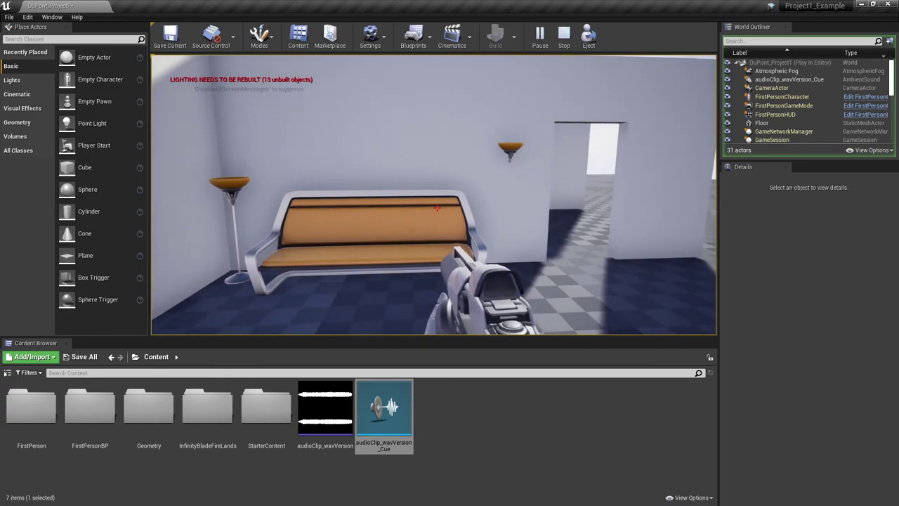